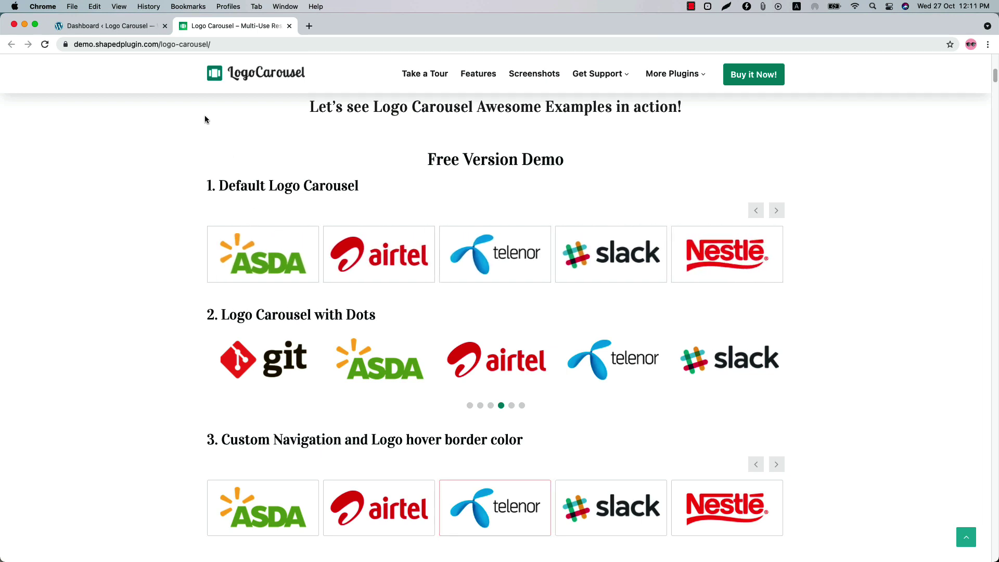
- From the Dashboard, start a new logo under Logo Carousel and title it 'Bitly'
{"action": "left_click", "coordinate": [107, 26]}
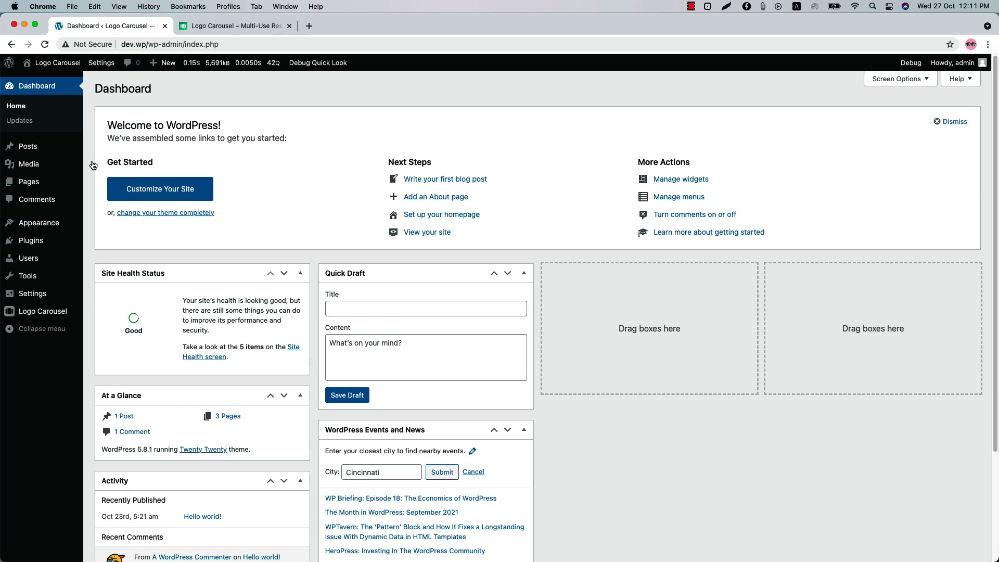
{"action": "left_click", "coordinate": [41, 312]}
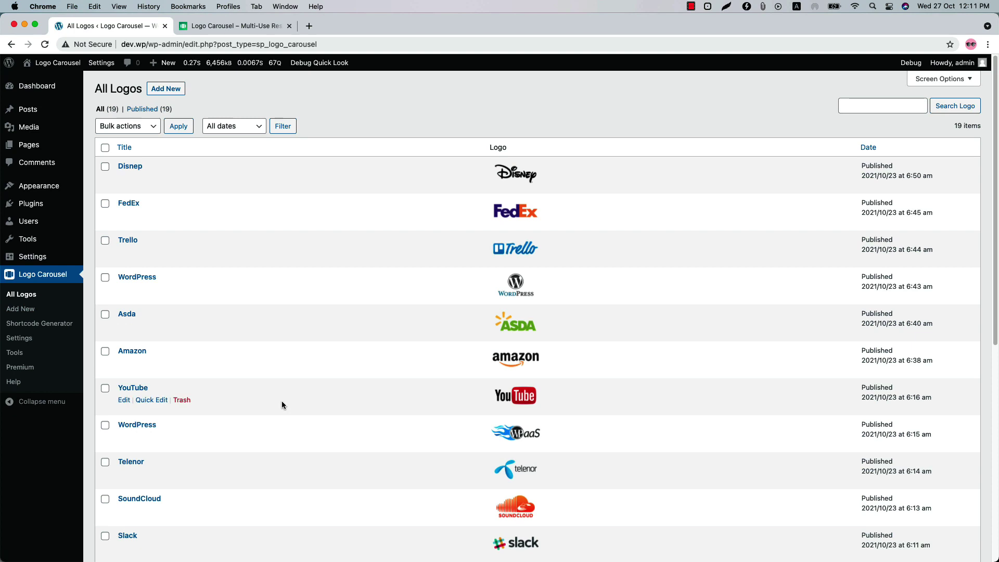
{"action": "left_click", "coordinate": [175, 89]}
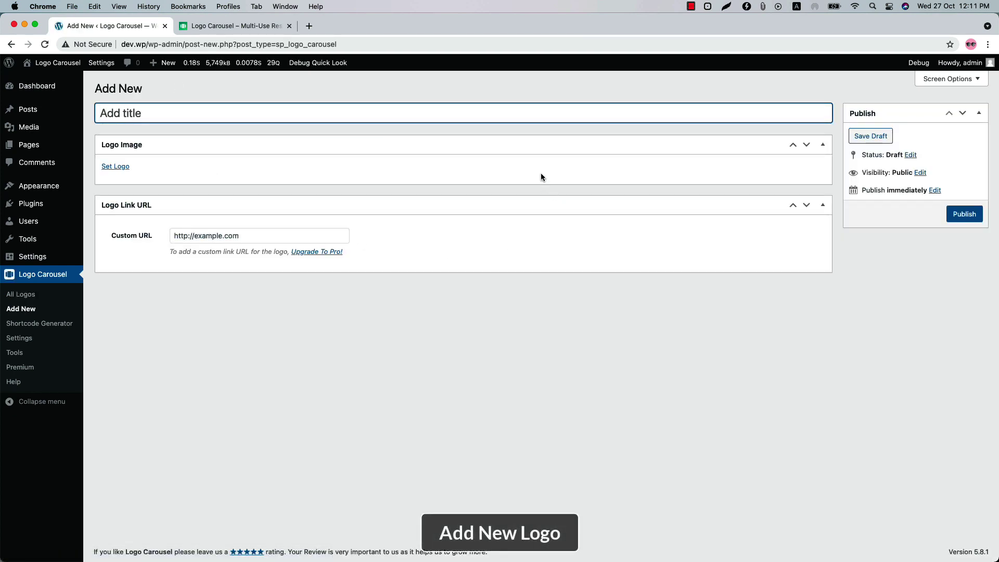
{"action": "type", "text": "Bitly"}
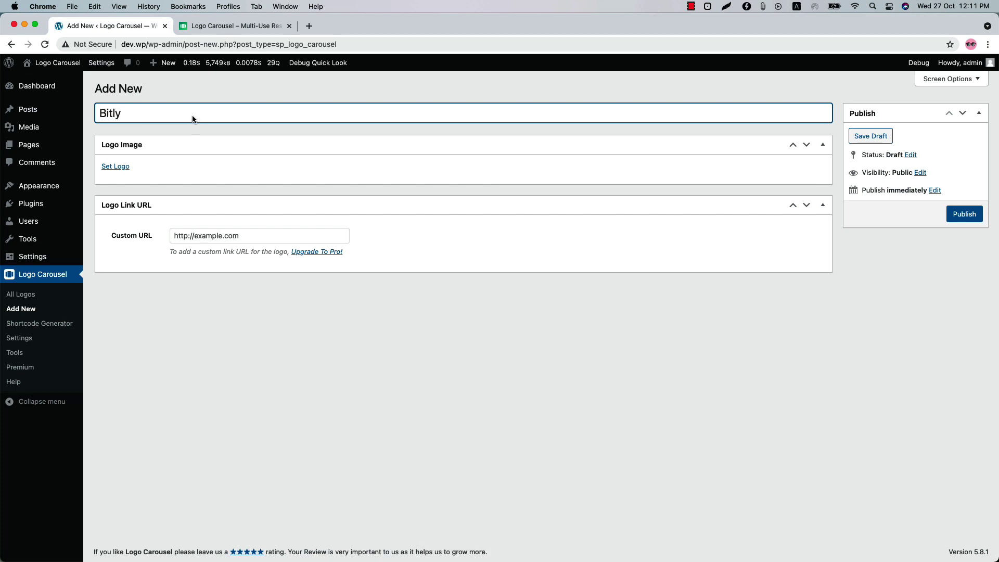
- Set the red bitly image as the logo and publish it
{"action": "left_click", "coordinate": [122, 167]}
{"action": "left_click", "coordinate": [58, 192]}
{"action": "left_click", "coordinate": [957, 529]}
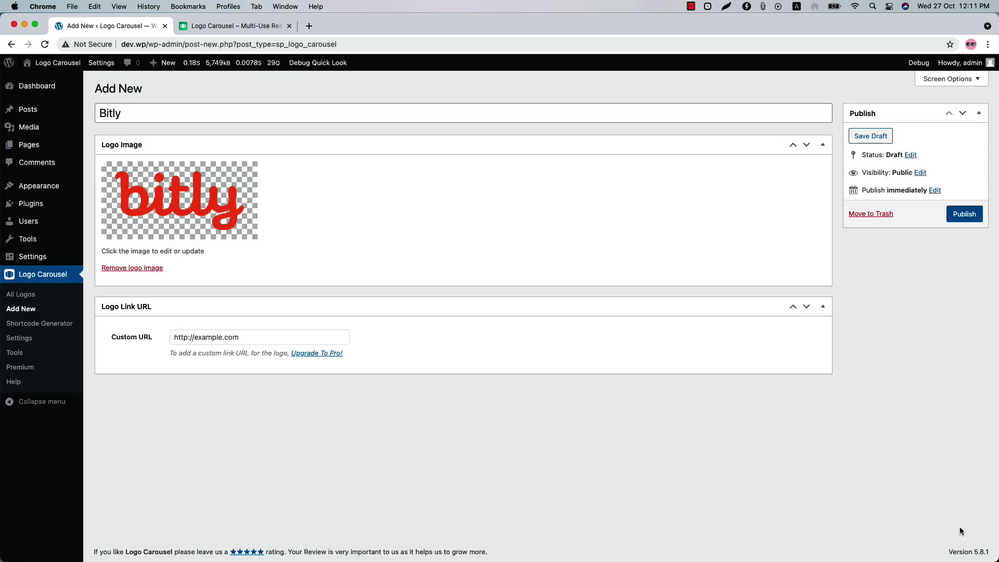
{"action": "left_click", "coordinate": [964, 214]}
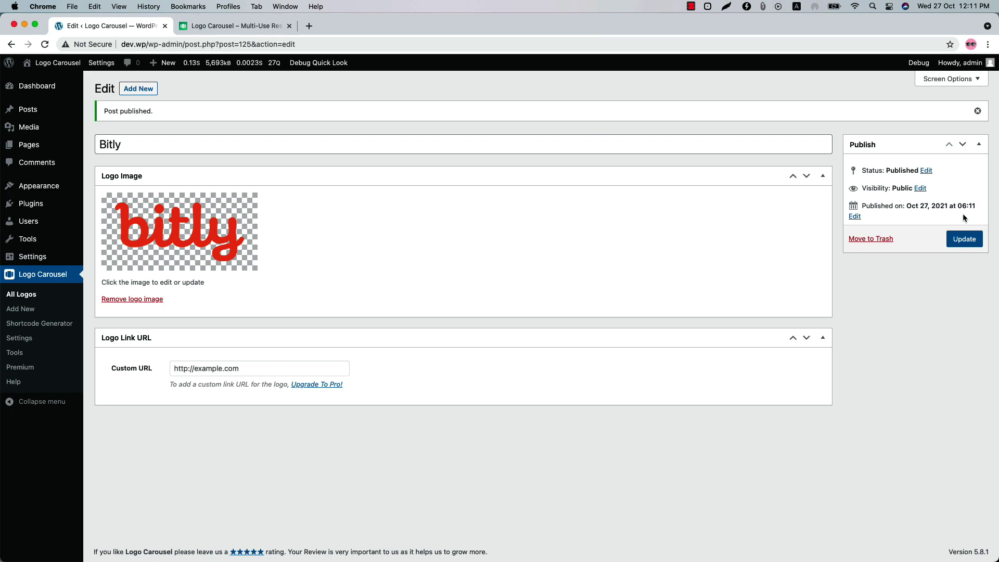
- Add a new carousel from the Shortcode Generator, generating shortcode [logocarousel id="126"]
{"action": "left_click", "coordinate": [66, 324]}
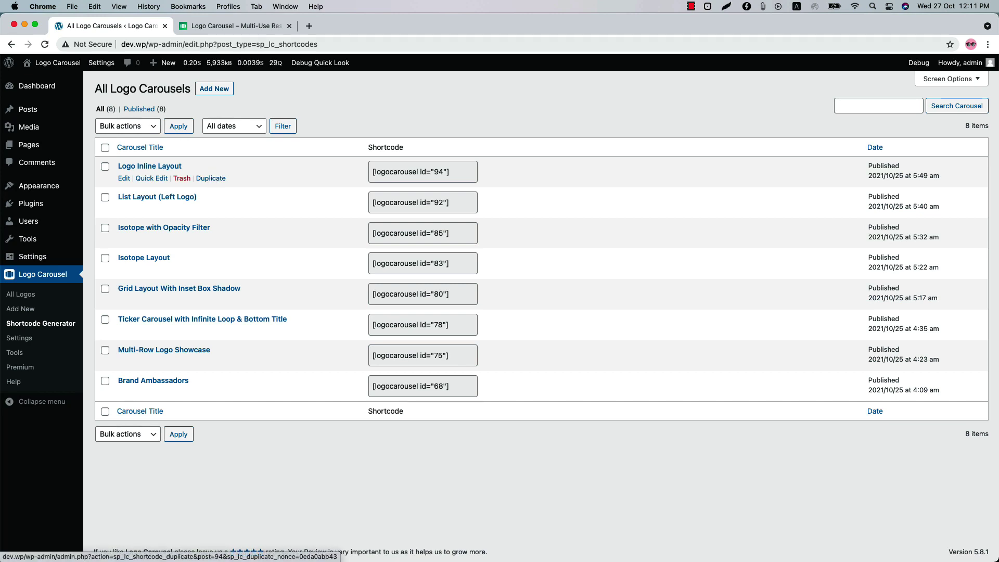
{"action": "left_click", "coordinate": [215, 89]}
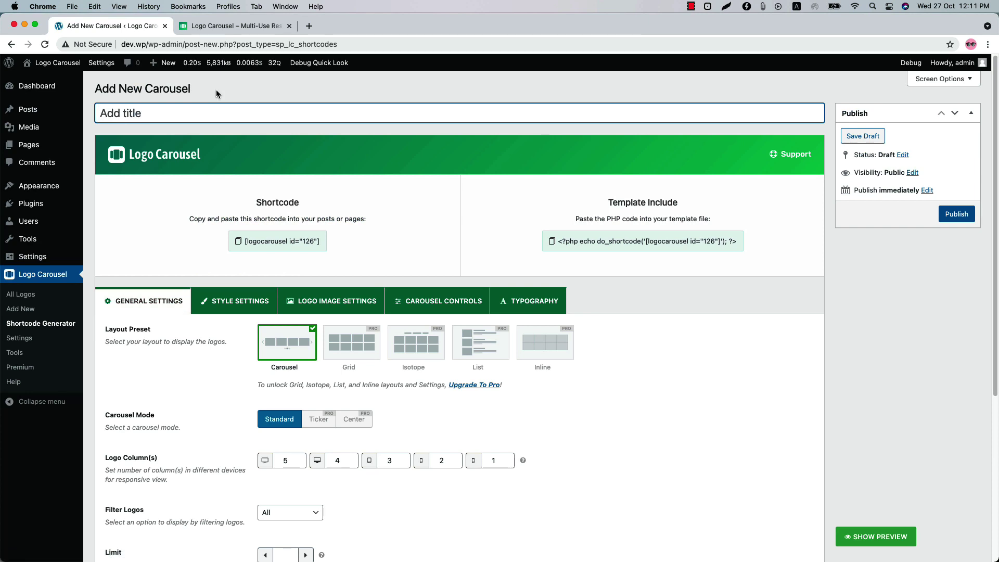
- Title the carousel 'Test Carousel' and leave logo ordering at Date, Ascending
{"action": "type", "text": "Test Carousel"}
{"action": "scroll", "coordinate": [307, 466], "scroll_direction": "down", "scroll_amount": 5}
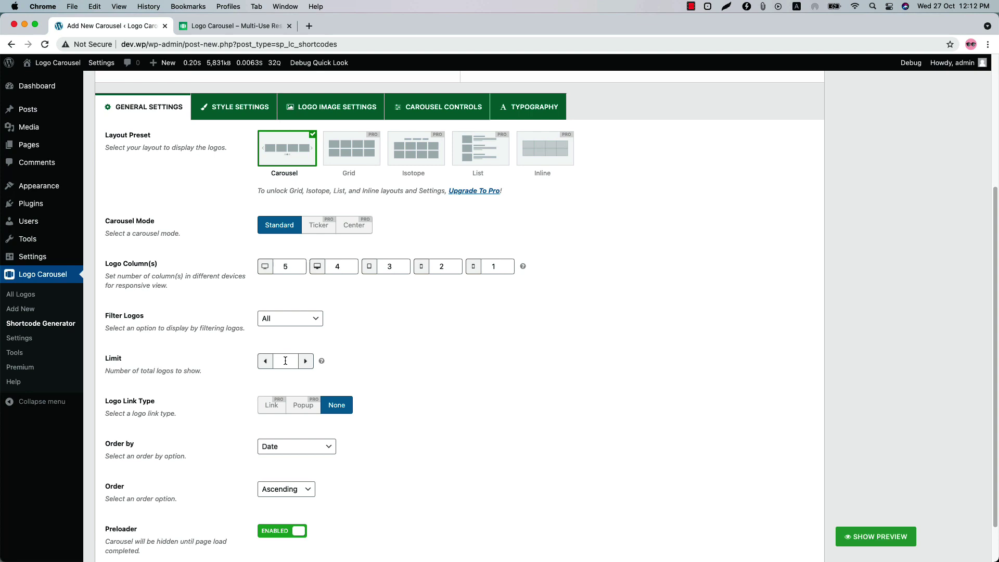
{"action": "scroll", "coordinate": [207, 404], "scroll_direction": "down", "scroll_amount": 2}
{"action": "left_click", "coordinate": [294, 397]}
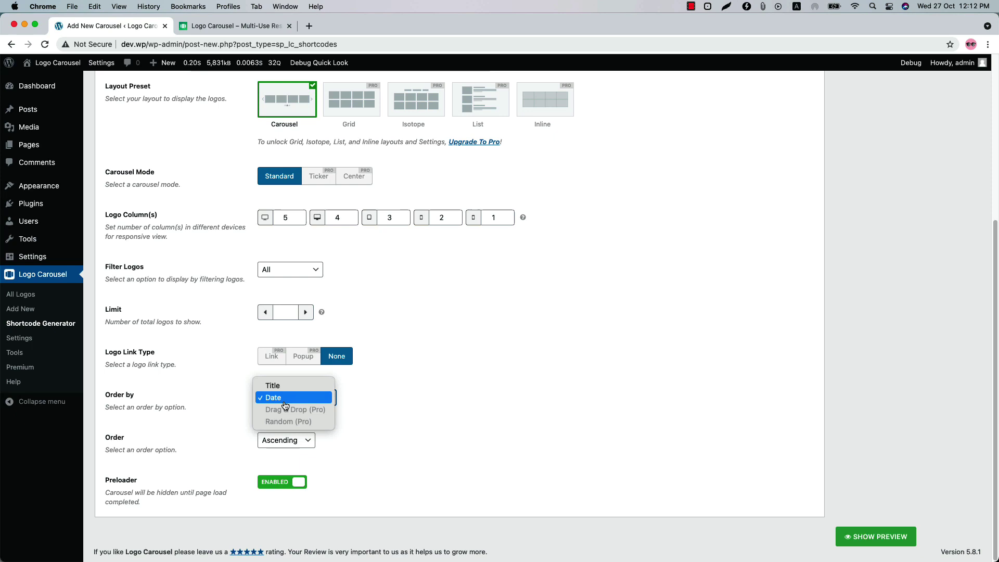
{"action": "left_click", "coordinate": [297, 446]}
{"action": "left_click", "coordinate": [298, 447]}
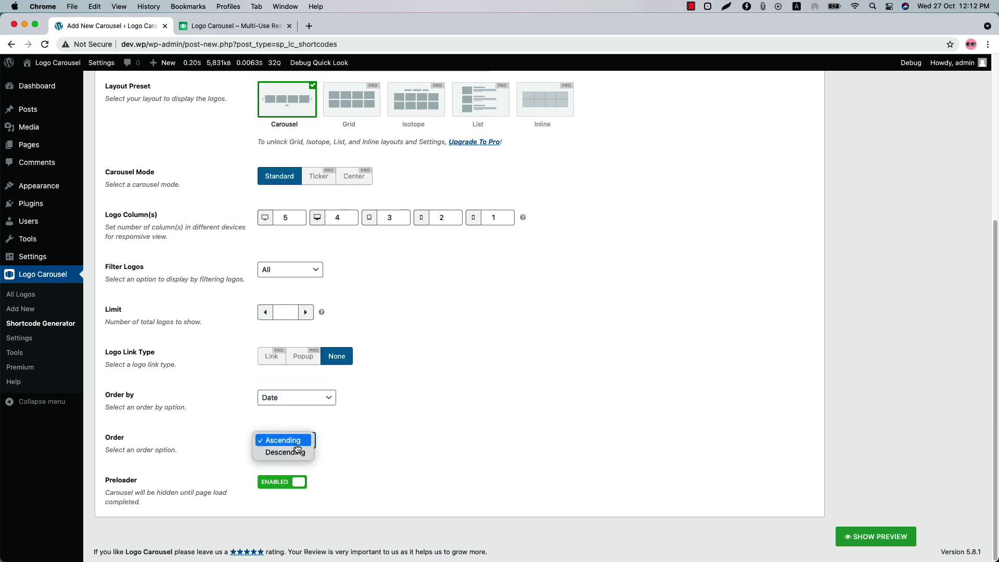
{"action": "left_click", "coordinate": [369, 443]}
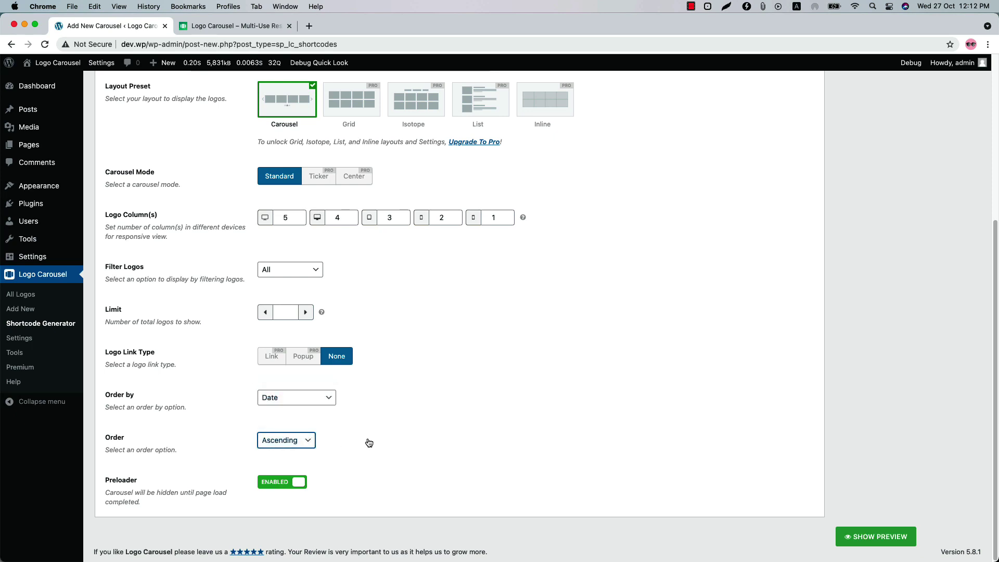
- Preview the carousel, then enable the section title in Style Settings
{"action": "left_click", "coordinate": [876, 537]}
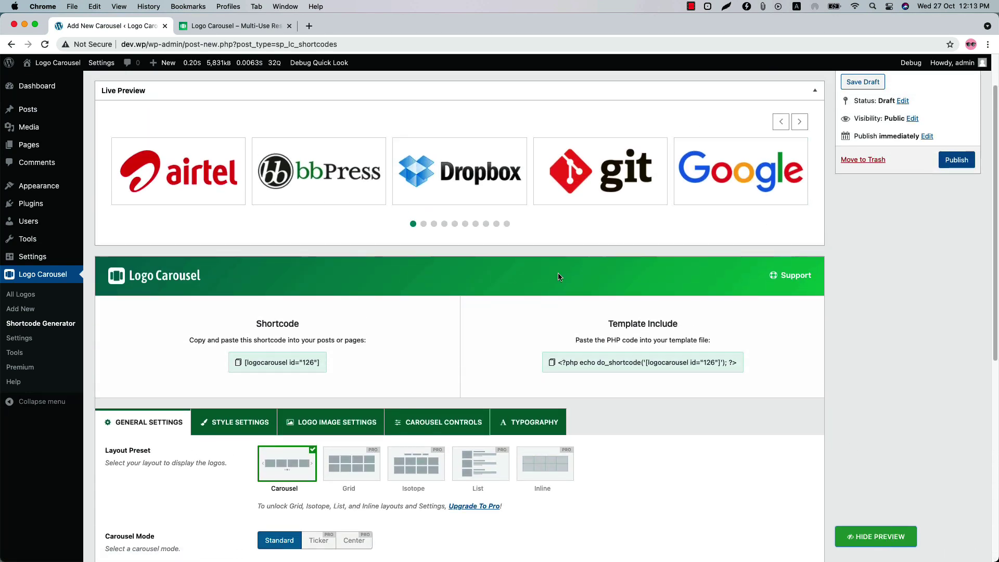
{"action": "left_click", "coordinate": [240, 430]}
{"action": "scroll", "coordinate": [240, 430], "scroll_direction": "down", "scroll_amount": 5}
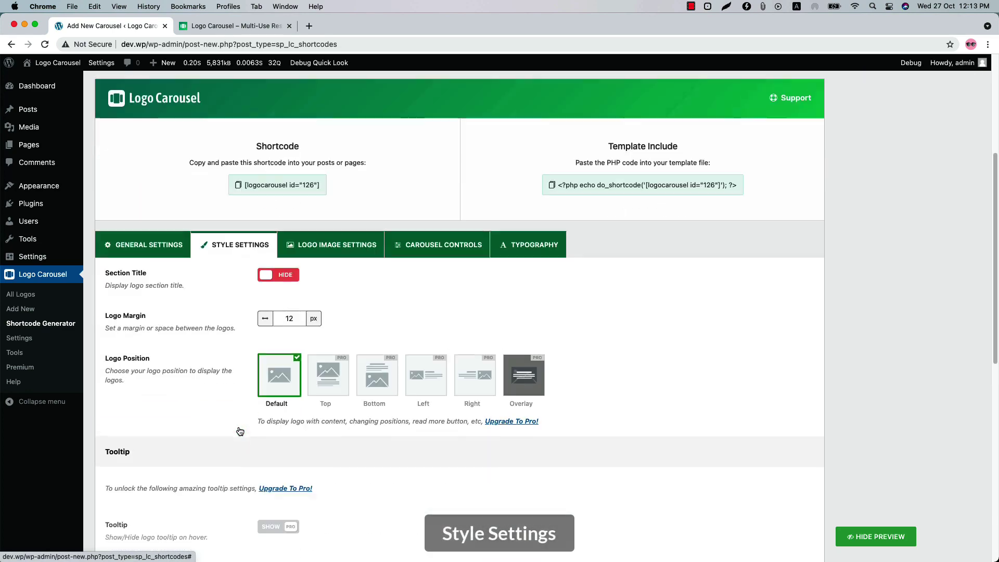
{"action": "left_click", "coordinate": [276, 215]}
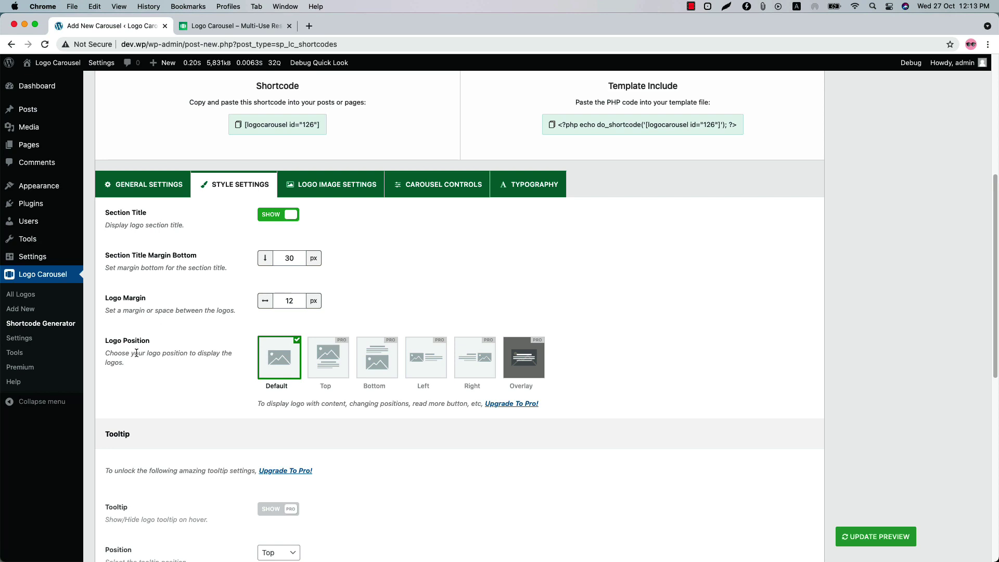
- Set the logo border hover colour to red #f92020 and refresh the live preview
{"action": "scroll", "coordinate": [317, 406], "scroll_direction": "down", "scroll_amount": 10}
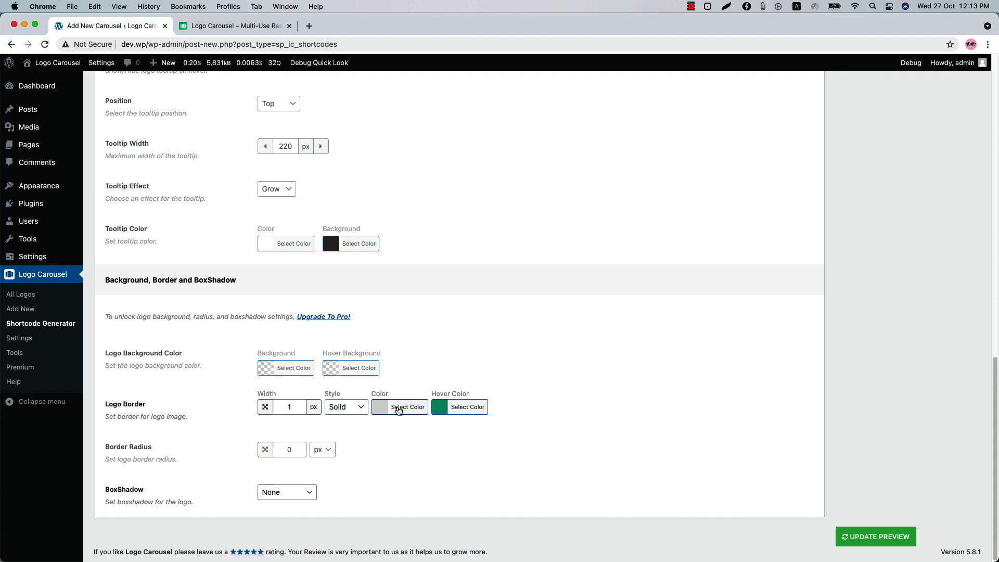
{"action": "left_click", "coordinate": [462, 411]}
{"action": "left_click", "coordinate": [466, 525]}
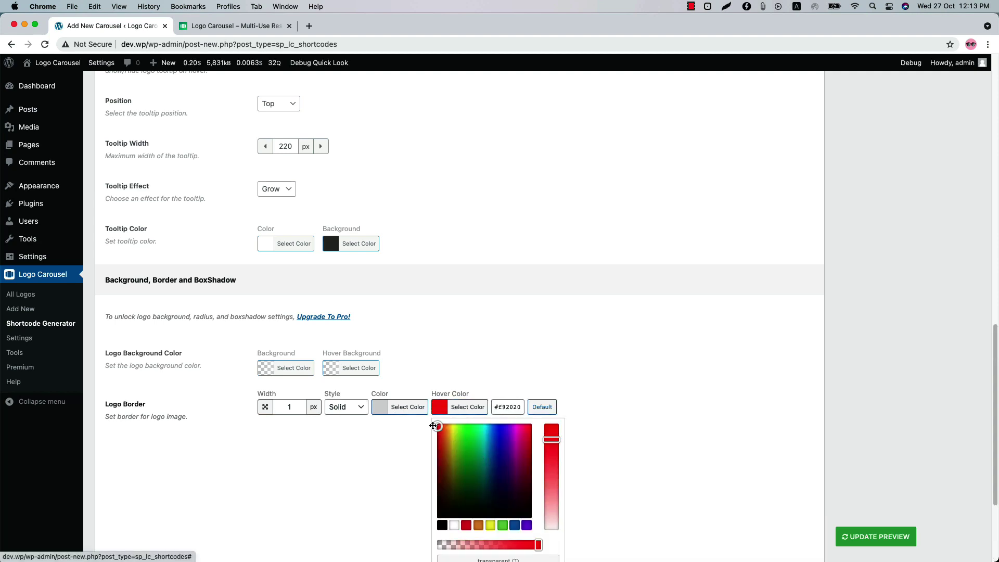
{"action": "left_click", "coordinate": [880, 541]}
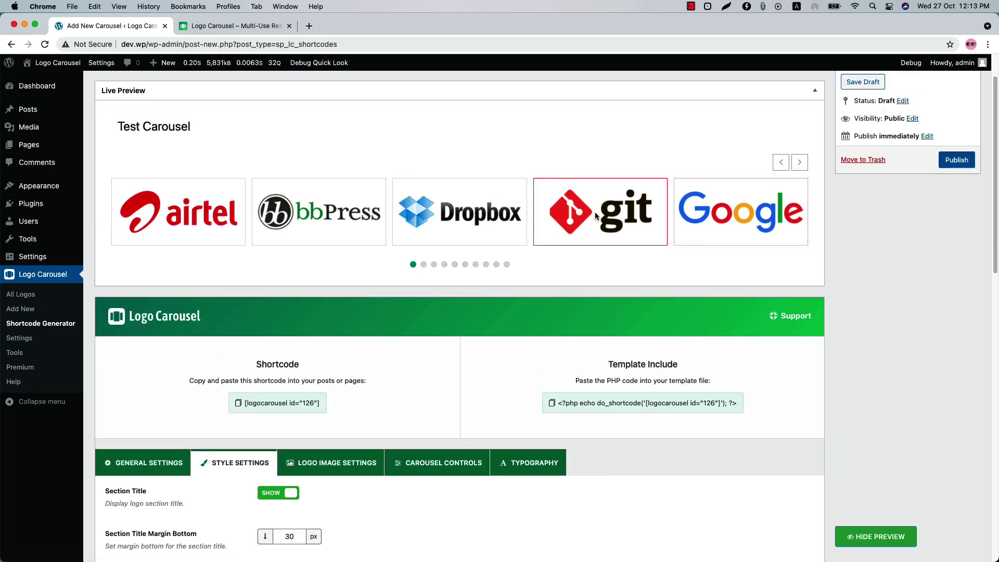
{"action": "scroll", "coordinate": [467, 451], "scroll_direction": "down", "scroll_amount": 6}
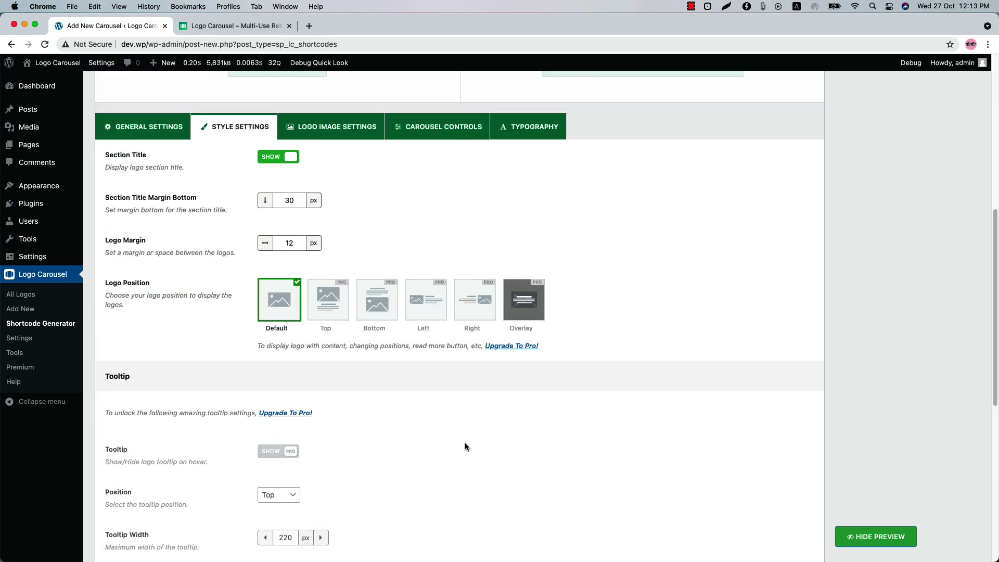
- In Logo Image Settings, keep the original uploaded image size and enable Logo Title Attribute
{"action": "left_click", "coordinate": [328, 127]}
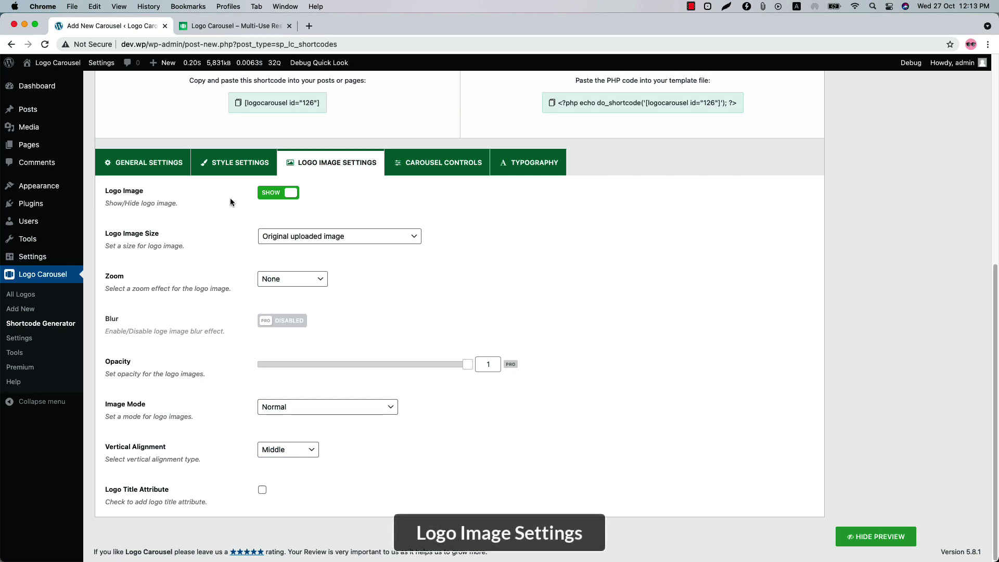
{"action": "left_click", "coordinate": [324, 238]}
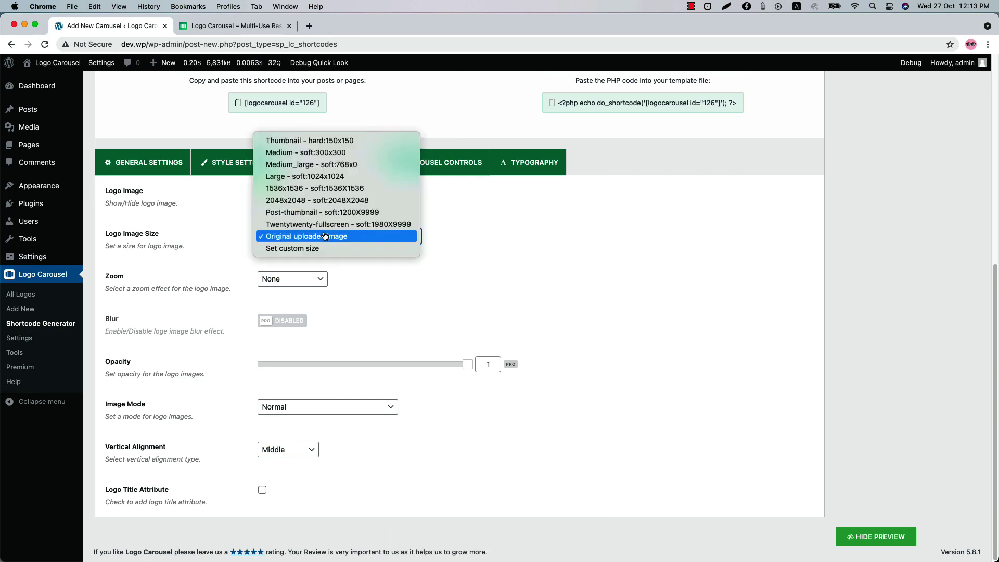
{"action": "left_click", "coordinate": [472, 268]}
{"action": "left_click", "coordinate": [263, 491]}
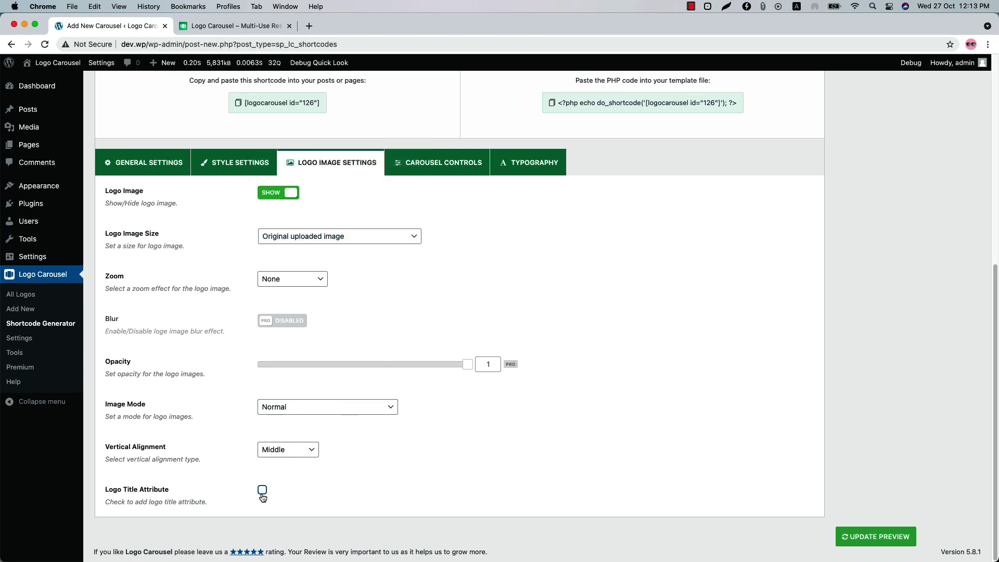
{"action": "left_click", "coordinate": [432, 168]}
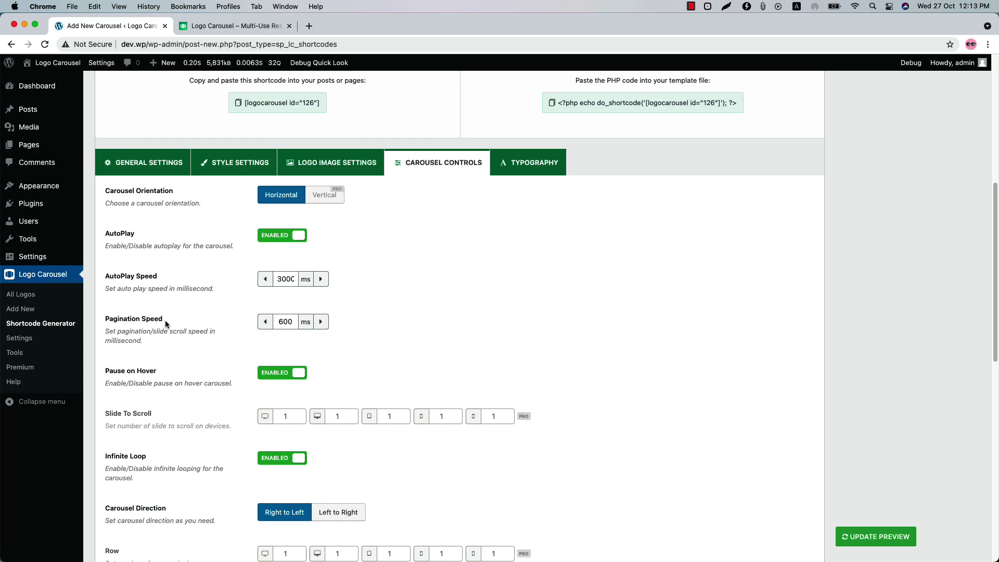
{"action": "scroll", "coordinate": [164, 320], "scroll_direction": "down", "scroll_amount": 3}
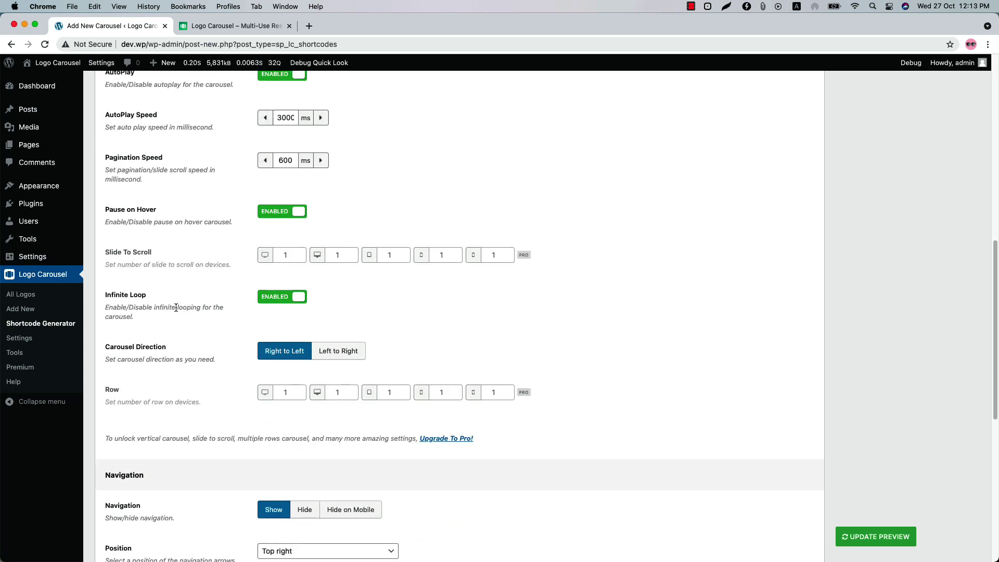
{"action": "scroll", "coordinate": [165, 349], "scroll_direction": "down", "scroll_amount": 4}
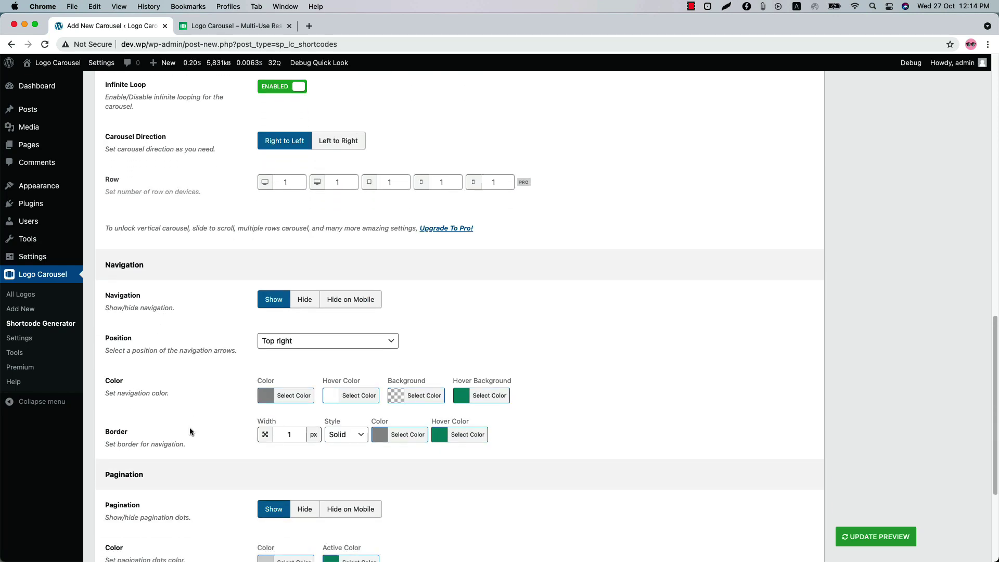
{"action": "scroll", "coordinate": [190, 431], "scroll_direction": "down", "scroll_amount": 2}
{"action": "scroll", "coordinate": [197, 466], "scroll_direction": "down", "scroll_amount": 3}
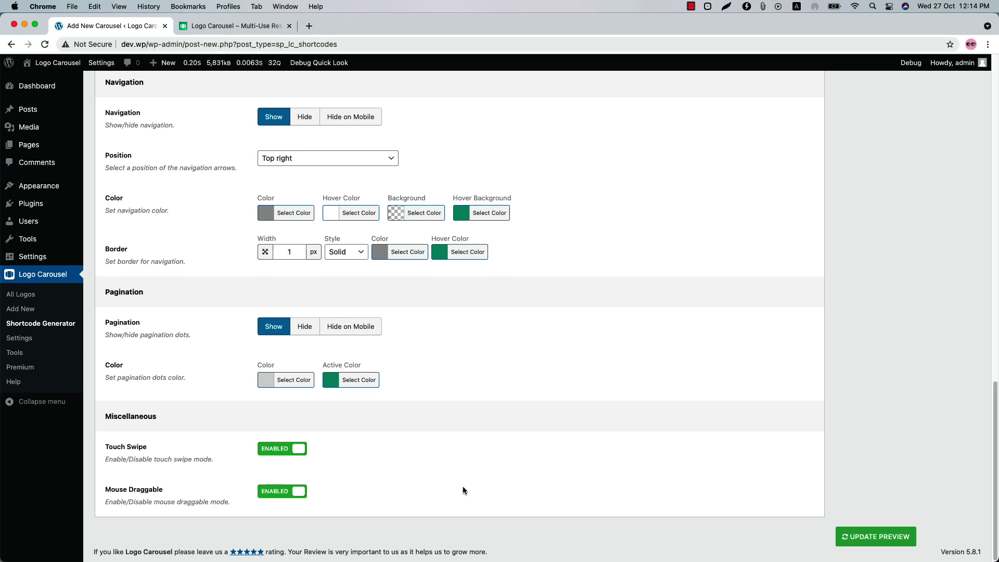
{"action": "scroll", "coordinate": [463, 486], "scroll_direction": "up", "scroll_amount": 15}
- Publish the Test Carousel and copy its shortcode
{"action": "scroll", "coordinate": [867, 252], "scroll_direction": "up", "scroll_amount": 4}
{"action": "left_click", "coordinate": [955, 214]}
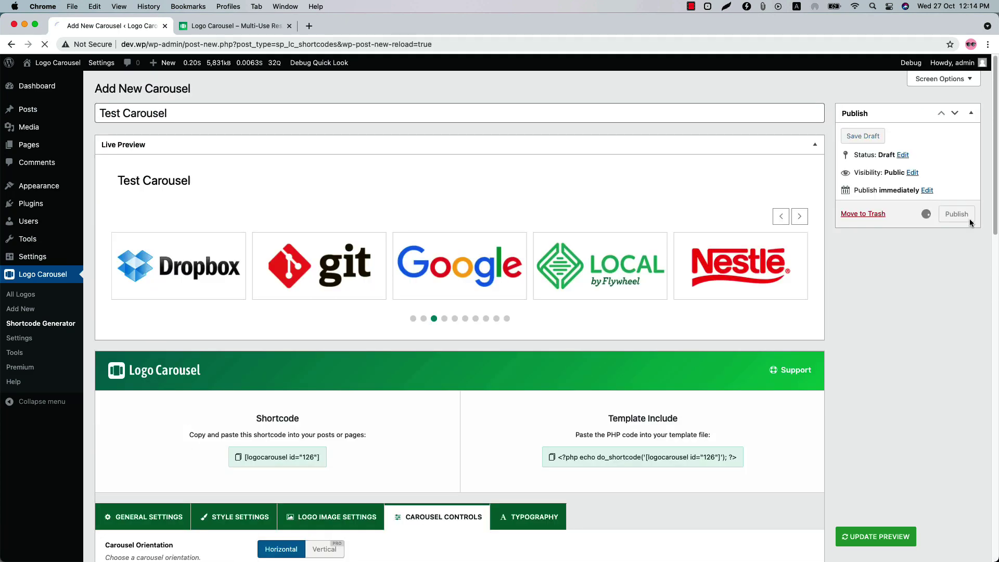
{"action": "left_click", "coordinate": [307, 272]}
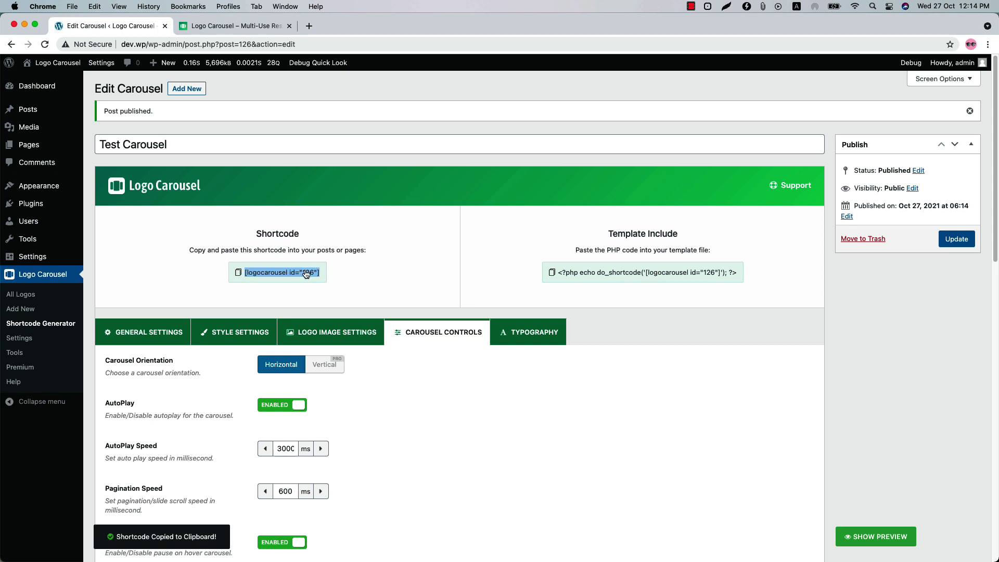
- Create a new page in a separate tab, paste the carousel shortcode, and publish it
{"action": "mouse_move", "coordinate": [39, 145]}
{"action": "left_click", "coordinate": [119, 162], "text": "super"}
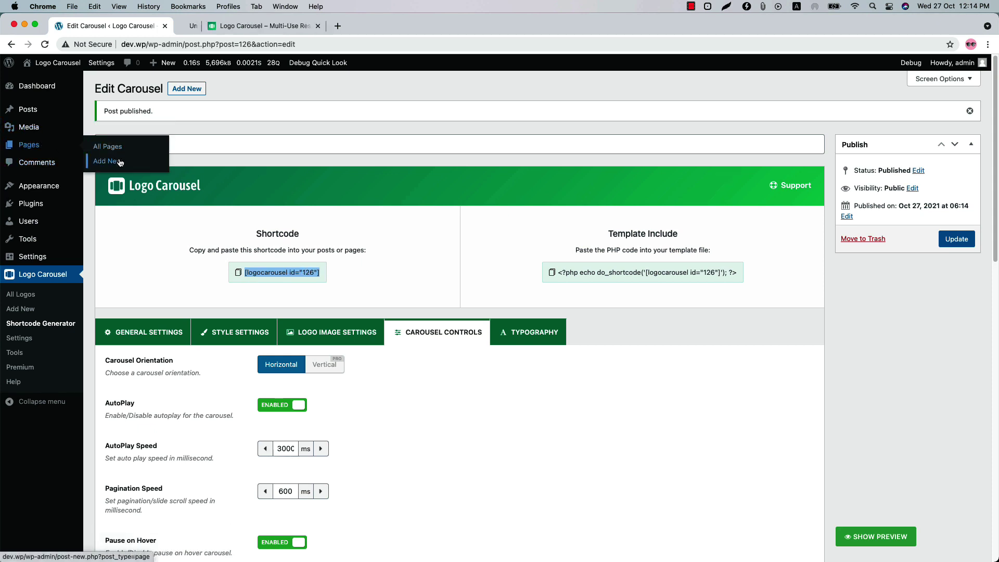
{"action": "left_click", "coordinate": [224, 26]}
{"action": "key", "text": "super+v"}
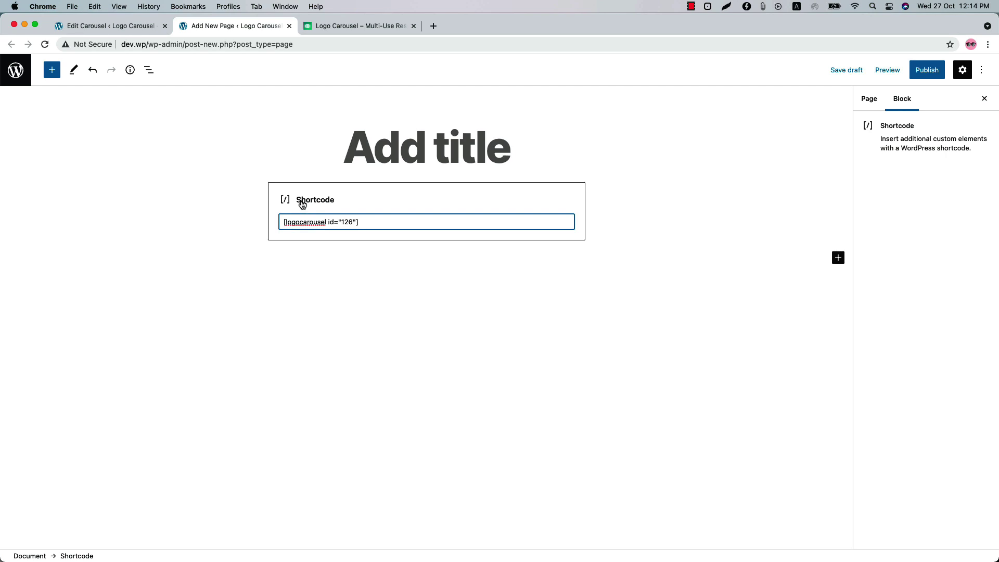
{"action": "left_click", "coordinate": [924, 71]}
{"action": "left_click", "coordinate": [919, 73]}
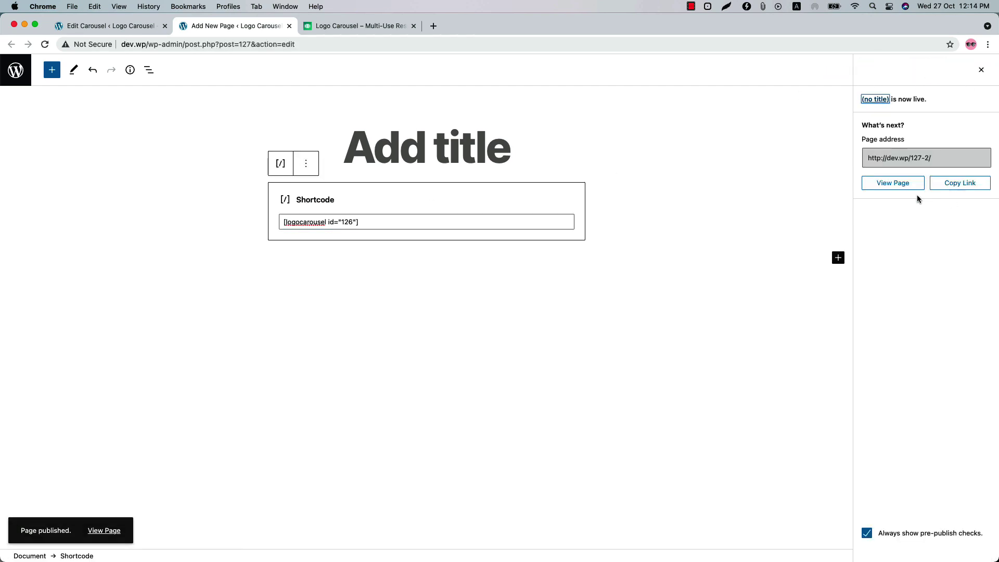
- View the published page and advance the logo carousel by one logo
{"action": "left_click", "coordinate": [903, 249]}
{"action": "left_click", "coordinate": [800, 278]}
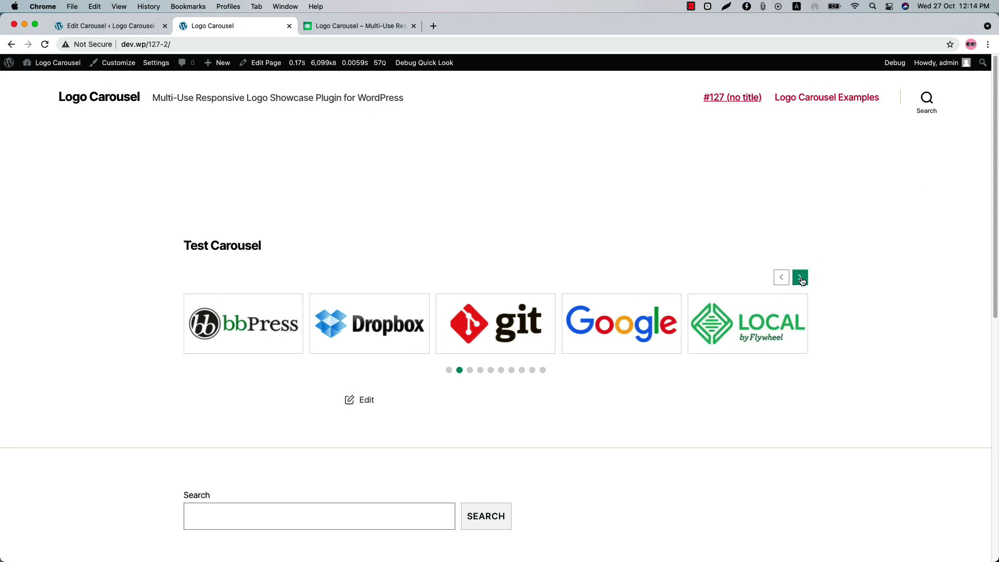
{"action": "left_click", "coordinate": [106, 26]}
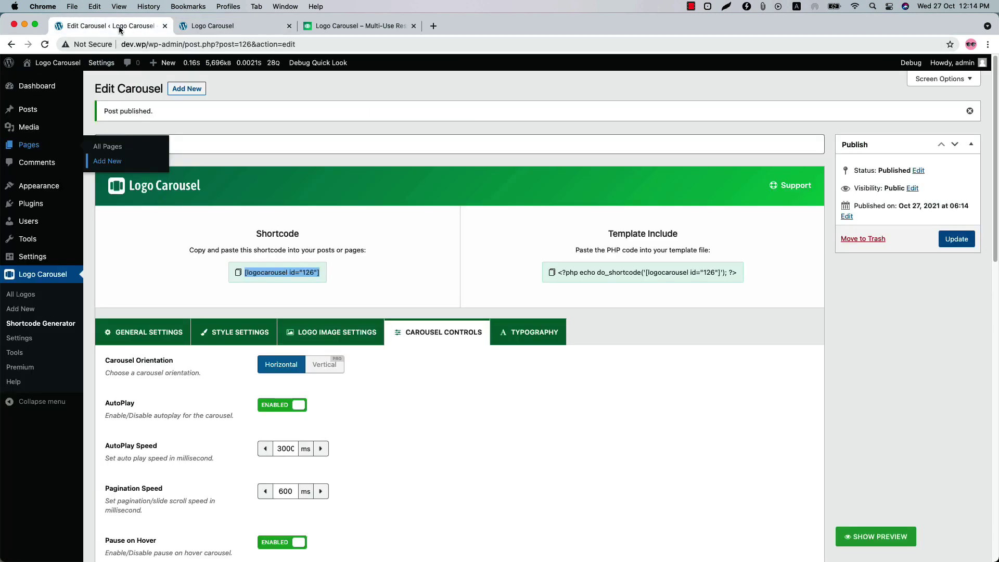
- Go to Logo Carousel > Settings and show the empty Custom CSS editor
{"action": "left_click", "coordinate": [19, 338]}
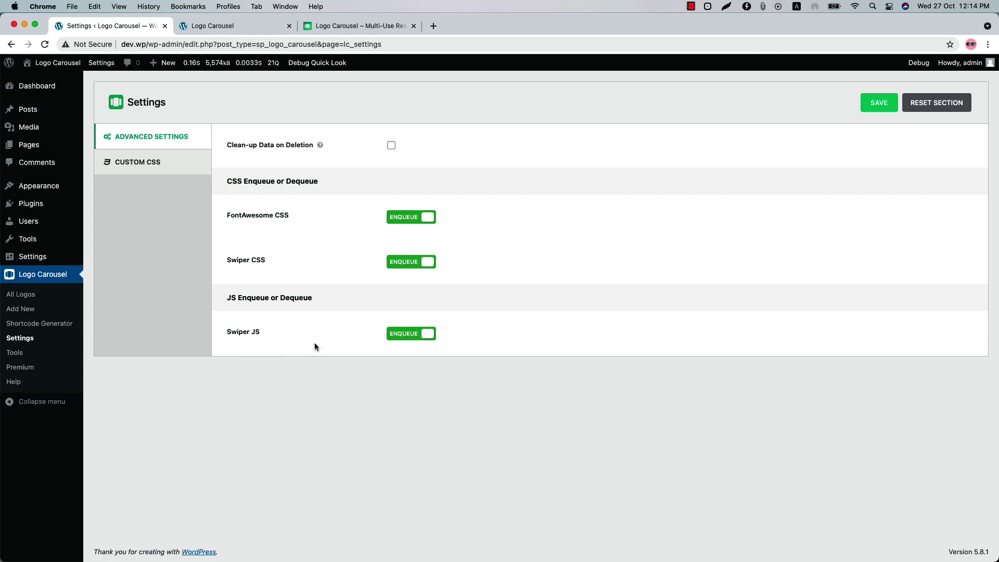
{"action": "left_click", "coordinate": [134, 172]}
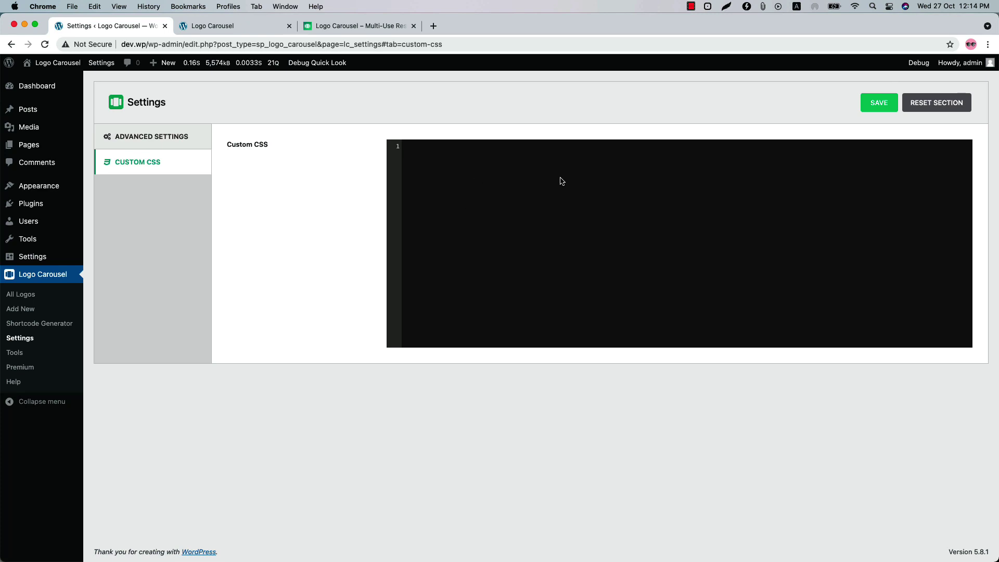
- Open Logo Carousel > Tools to see the All Logos export and import options
{"action": "left_click", "coordinate": [23, 358]}
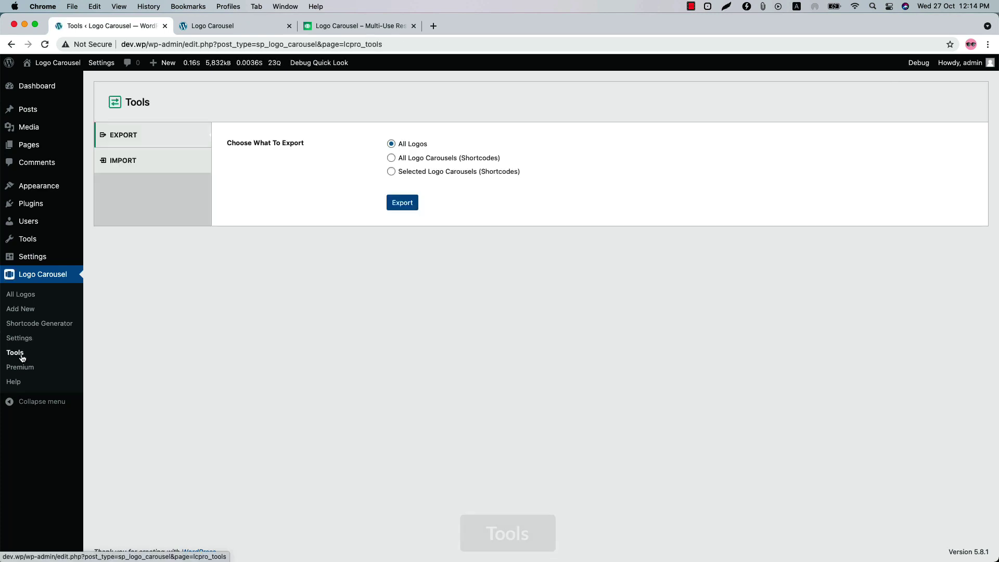